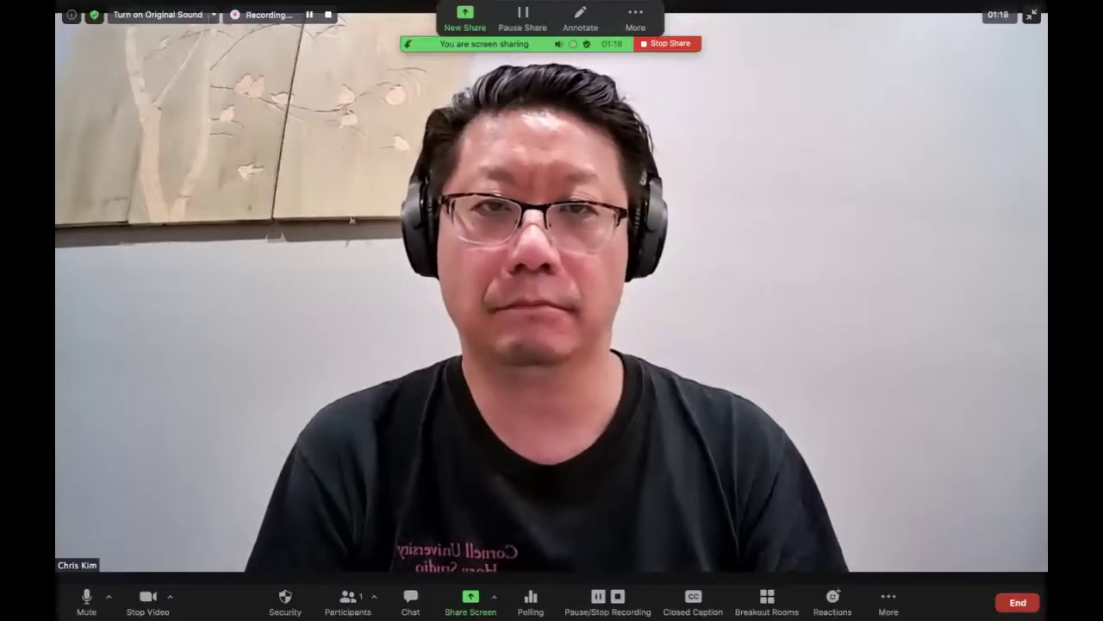
# Dismiss Zoom's share picker without sharing and switch to Chrome showing cleanfeed.net.
pyautogui.click(471, 599)
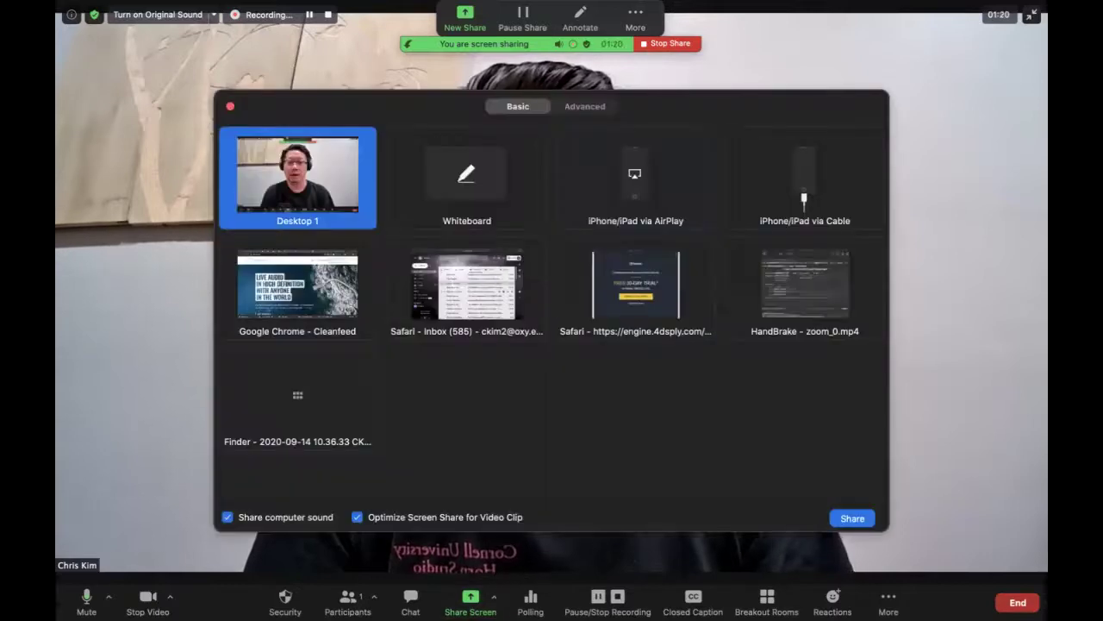
pyautogui.press('Escape')
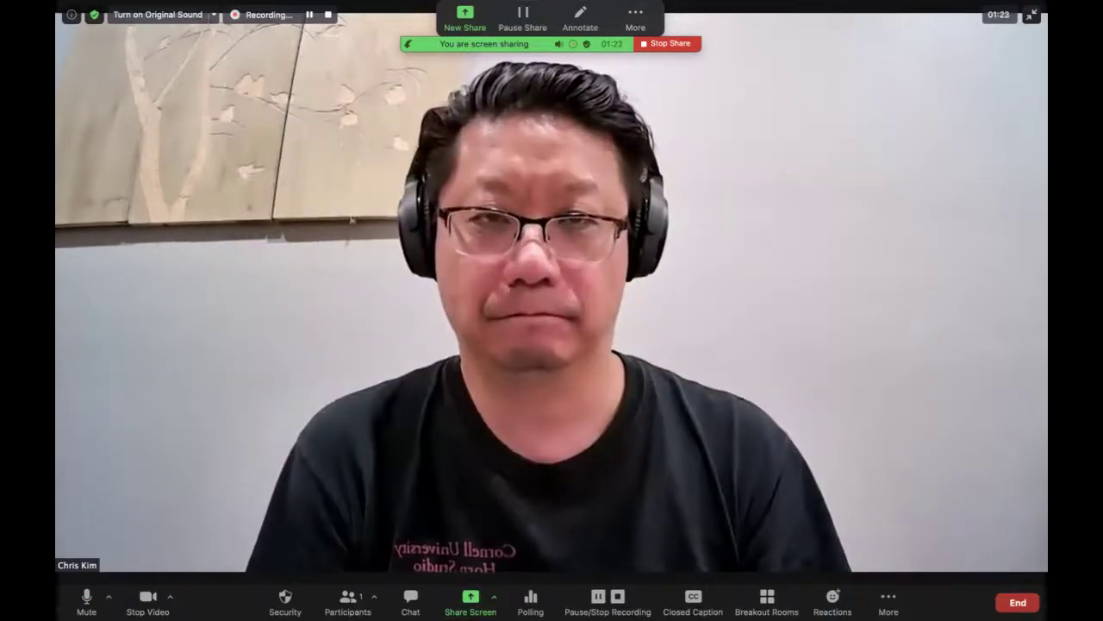
pyautogui.press('super+Tab')
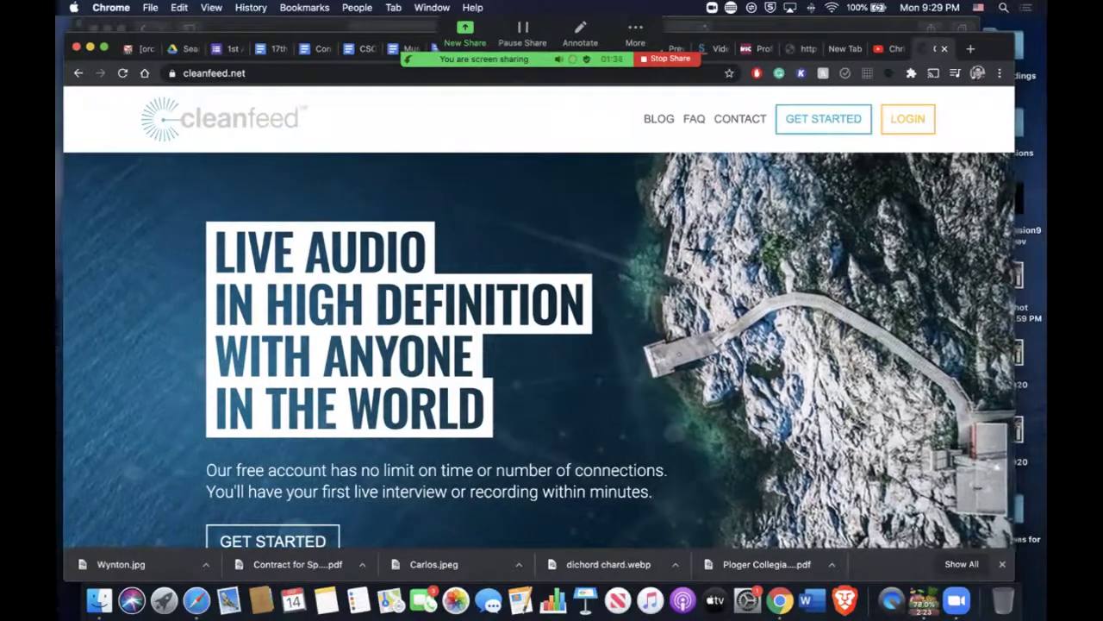
# Log in to Cleanfeed from the home page to enter the studio.
pyautogui.click(907, 118)
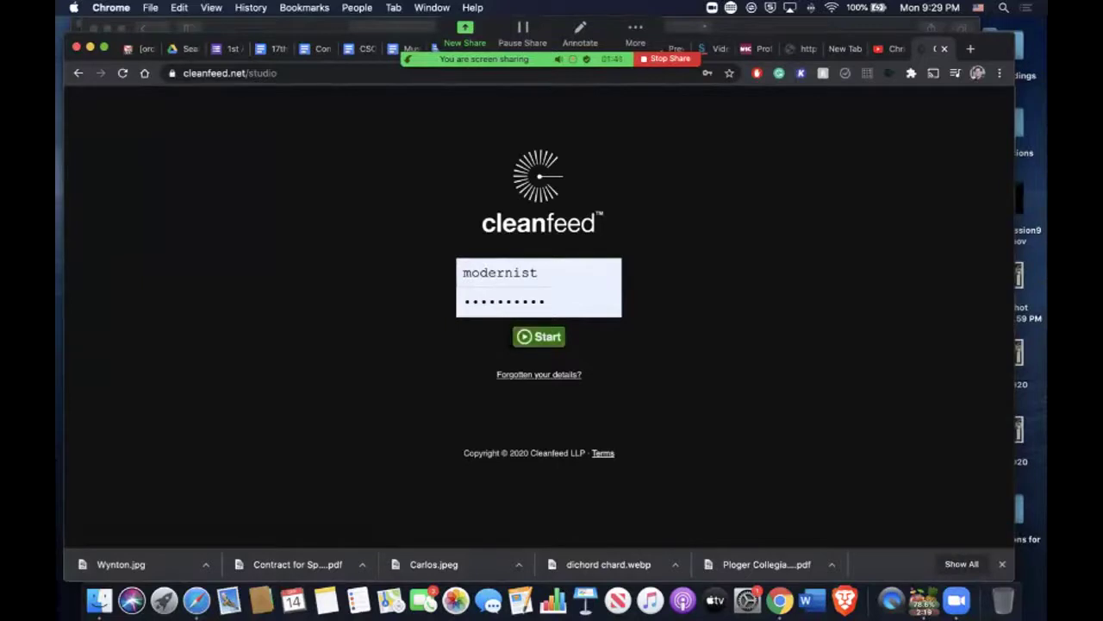
pyautogui.press('Return')
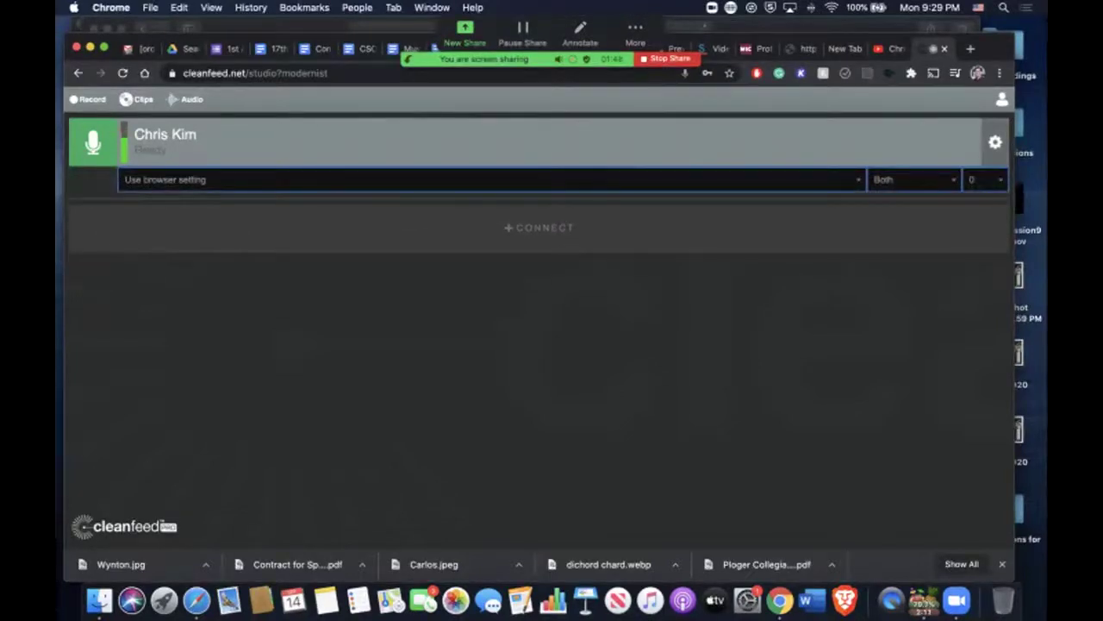
# Select H4 as the host's audio input device in the studio.
pyautogui.press('space')
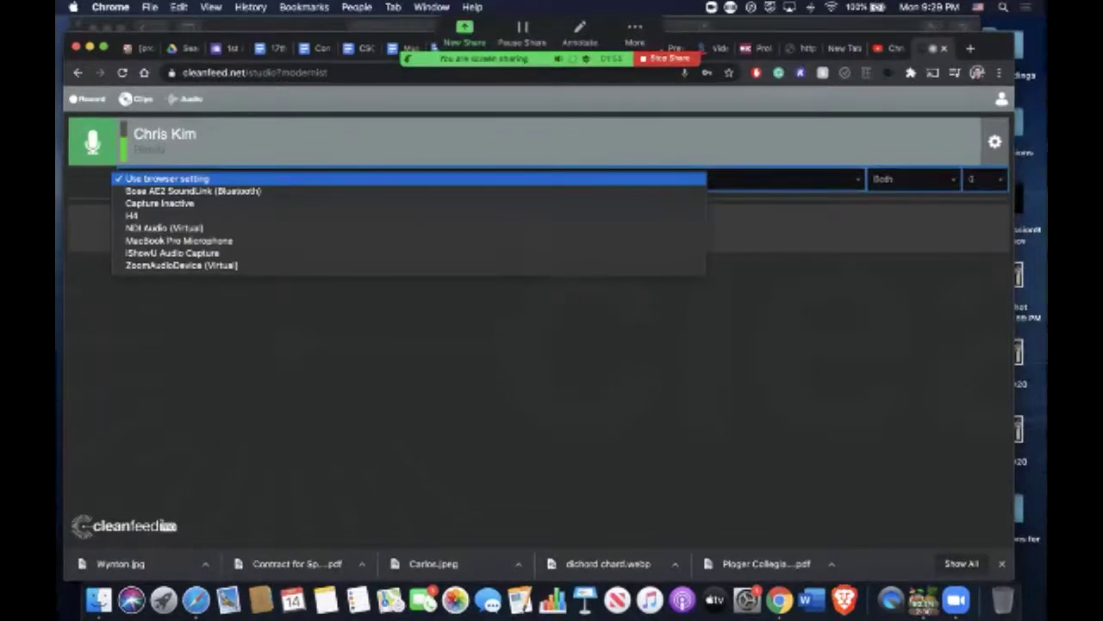
pyautogui.press('Down')
pyautogui.press('Down')
pyautogui.press('Down')
pyautogui.press('Down')
pyautogui.press('Down')
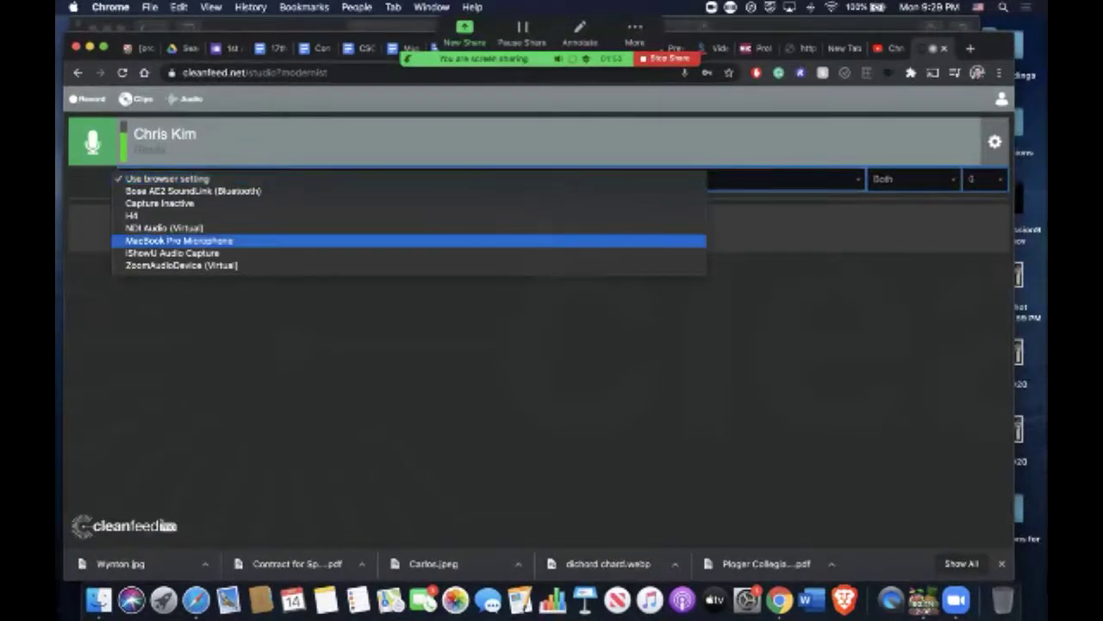
pyautogui.press('Up')
pyautogui.press('Up')
pyautogui.press('Return')
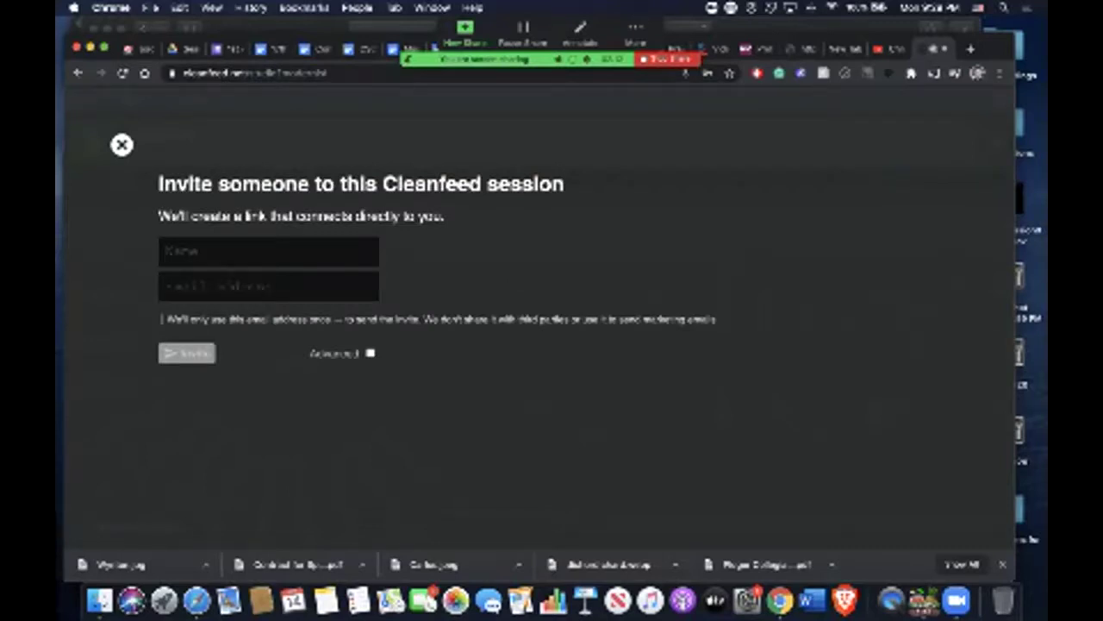
# Fill in the guest's name and e-mail address in the invite form.
pyautogui.click(268, 251)
pyautogui.write('J')
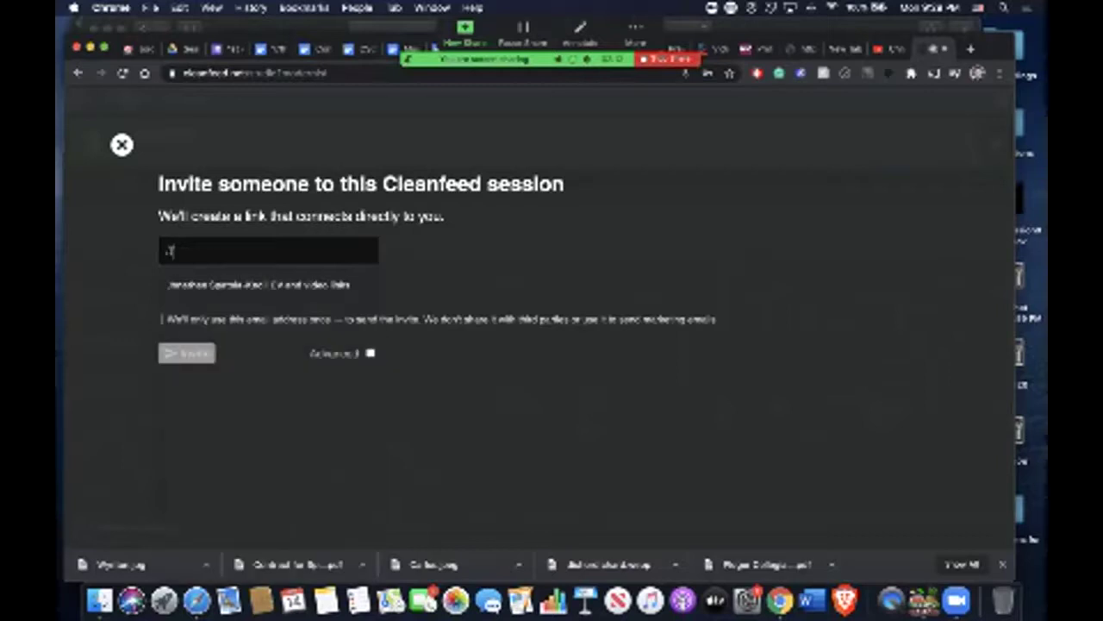
pyautogui.write('ay')
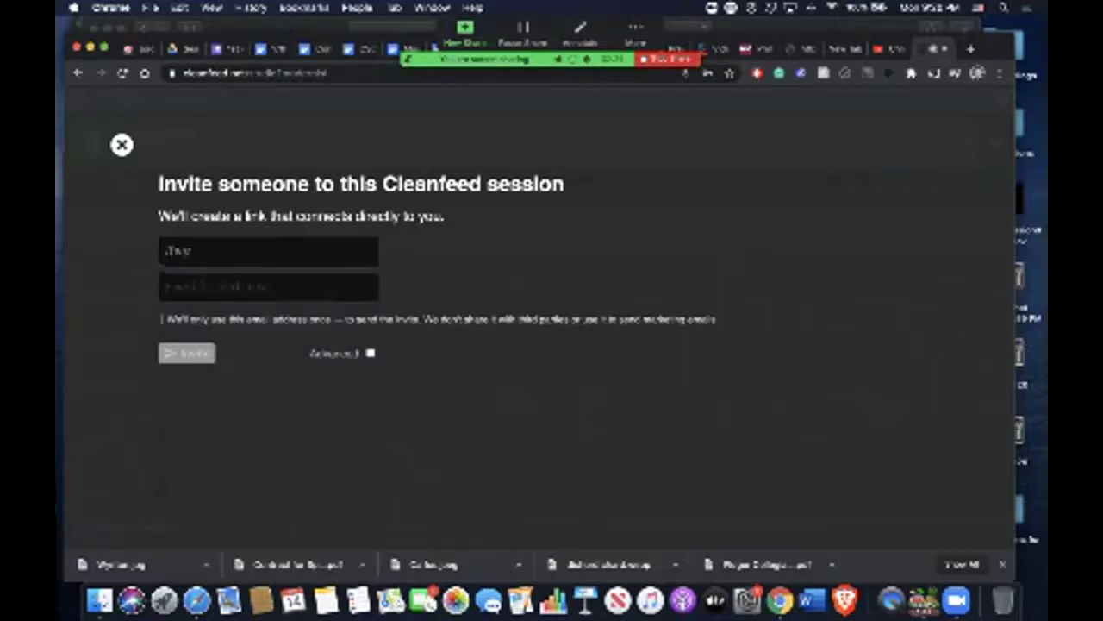
pyautogui.click(268, 286)
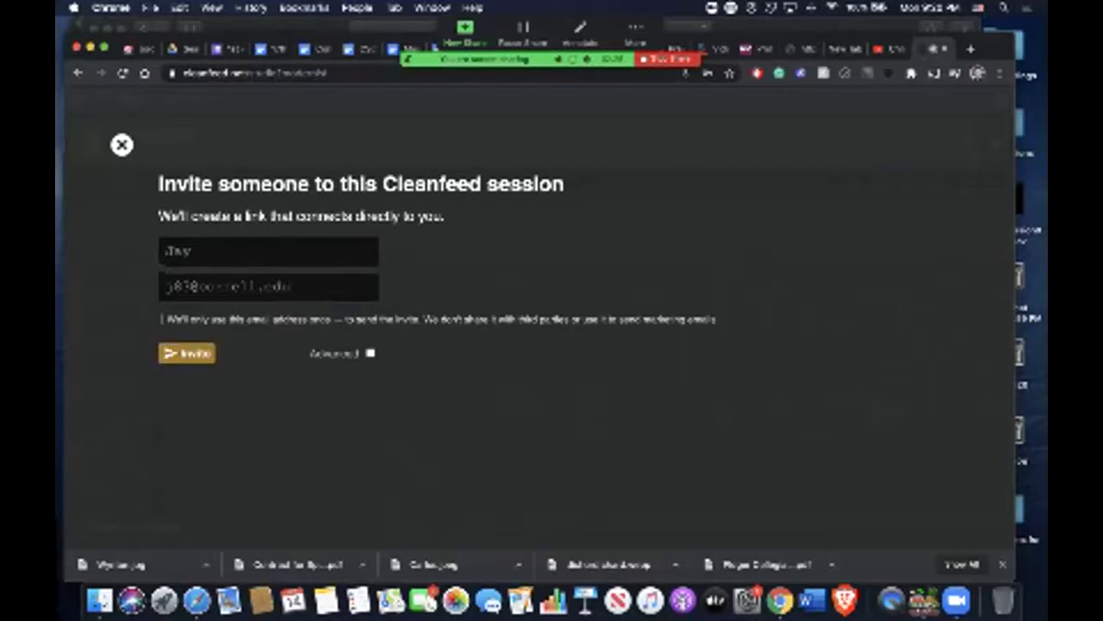
# Review the invite delivery options, keep sending by e-mail, and hide the advanced options.
pyautogui.click(370, 353)
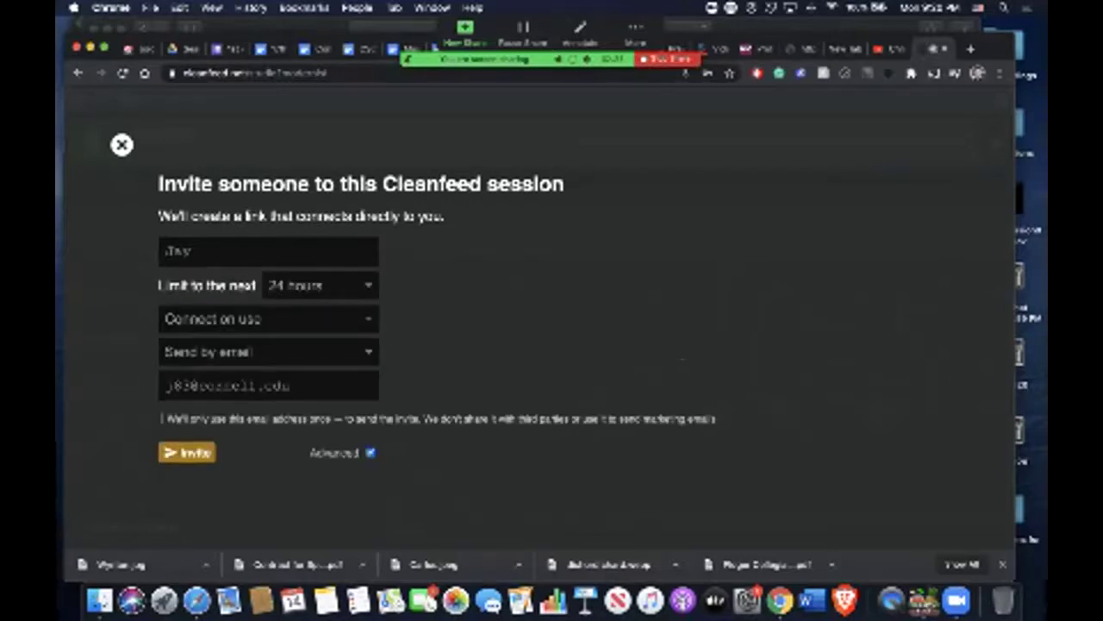
pyautogui.click(368, 352)
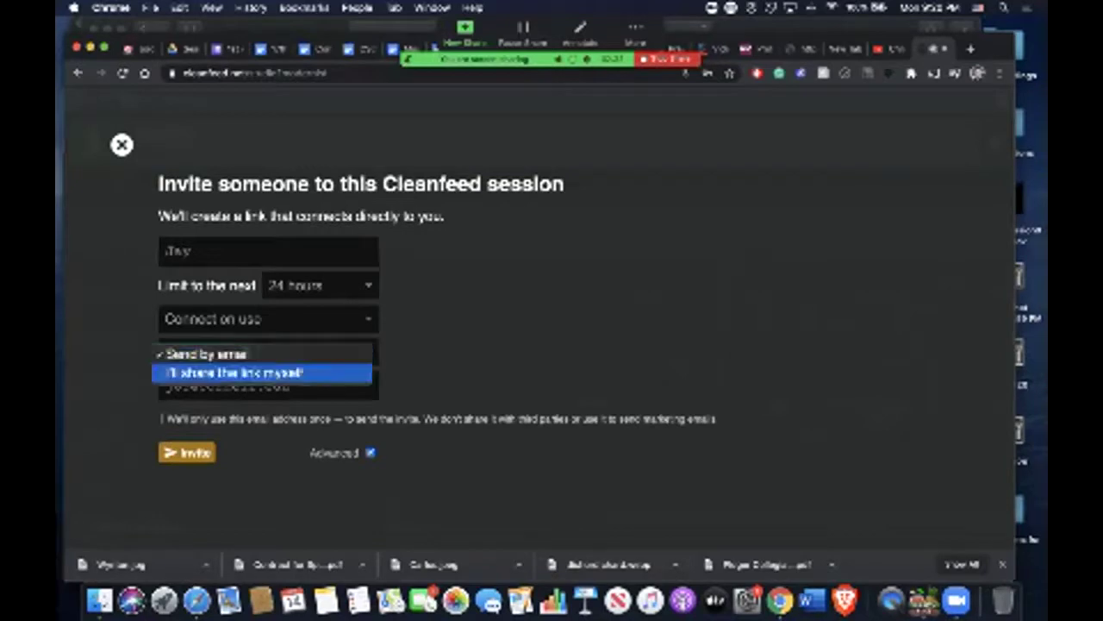
pyautogui.click(250, 372)
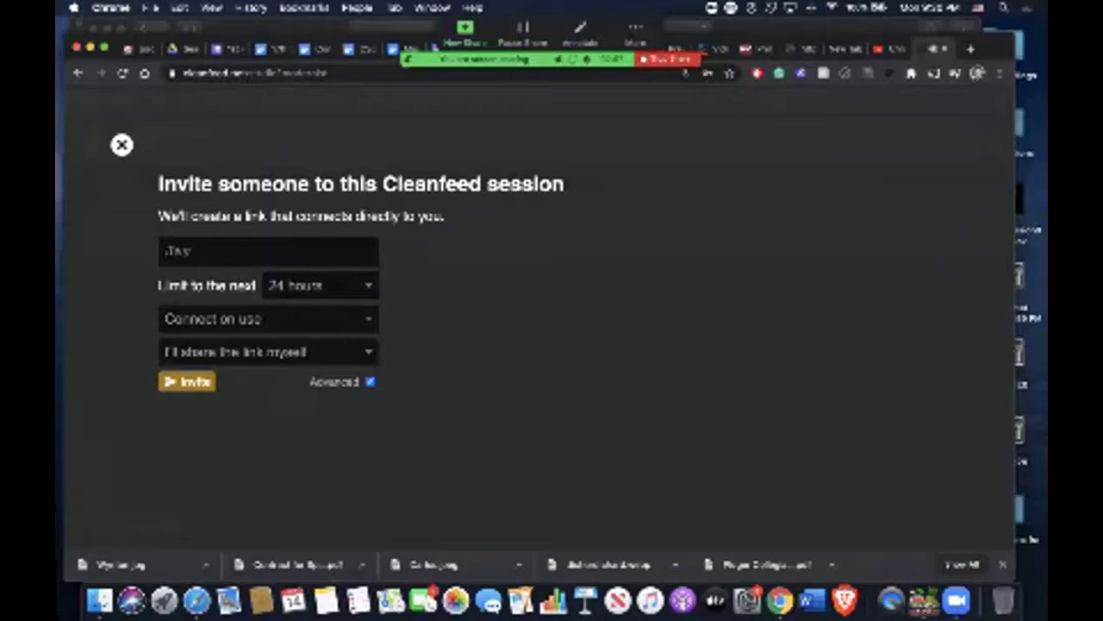
pyautogui.press('space')
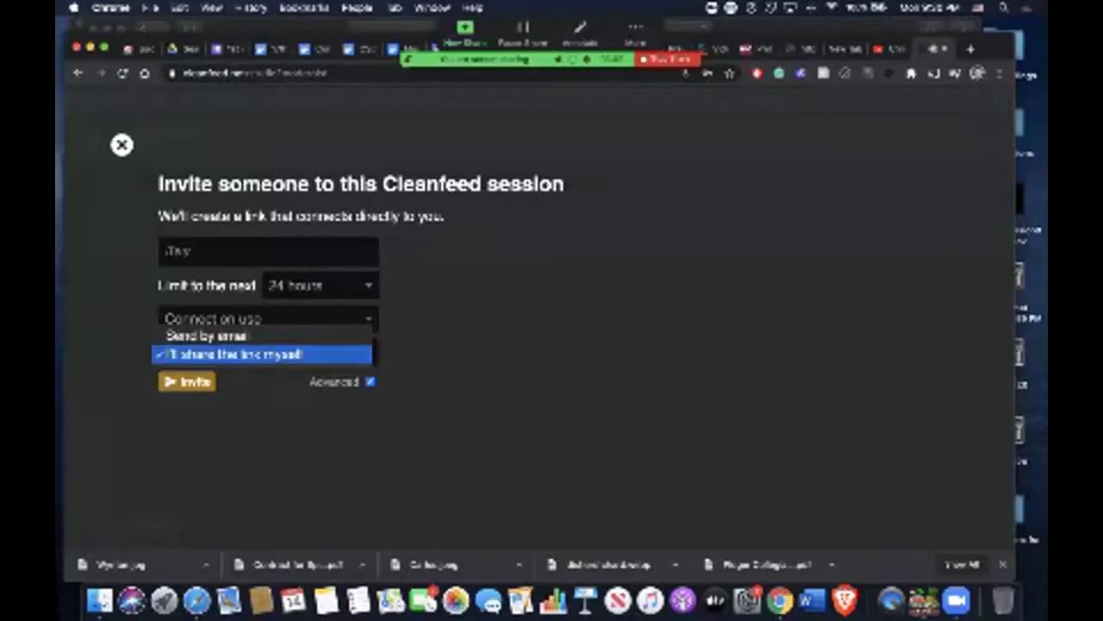
pyautogui.press('Up')
pyautogui.press('Return')
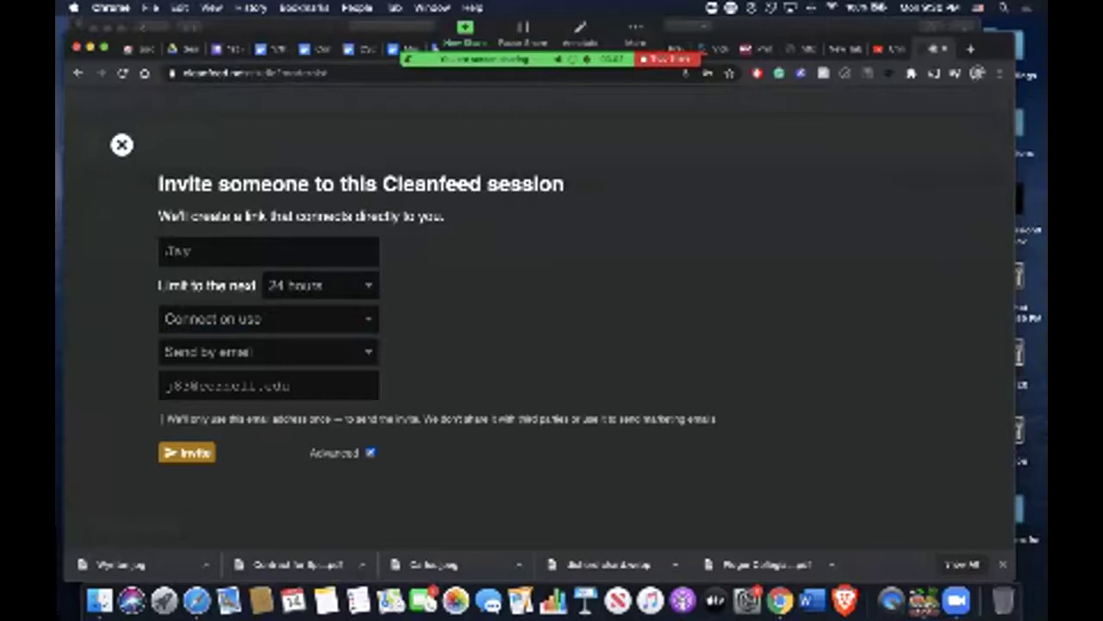
pyautogui.press('space')
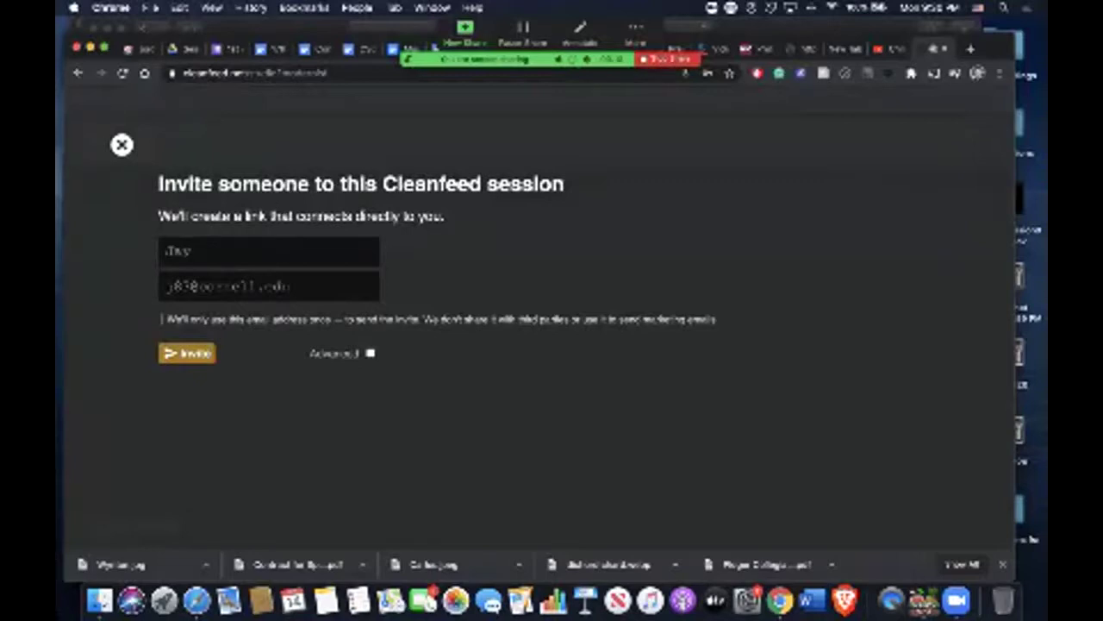
# Close the invite form and switch to the Zoom meeting window.
pyautogui.press('Escape')
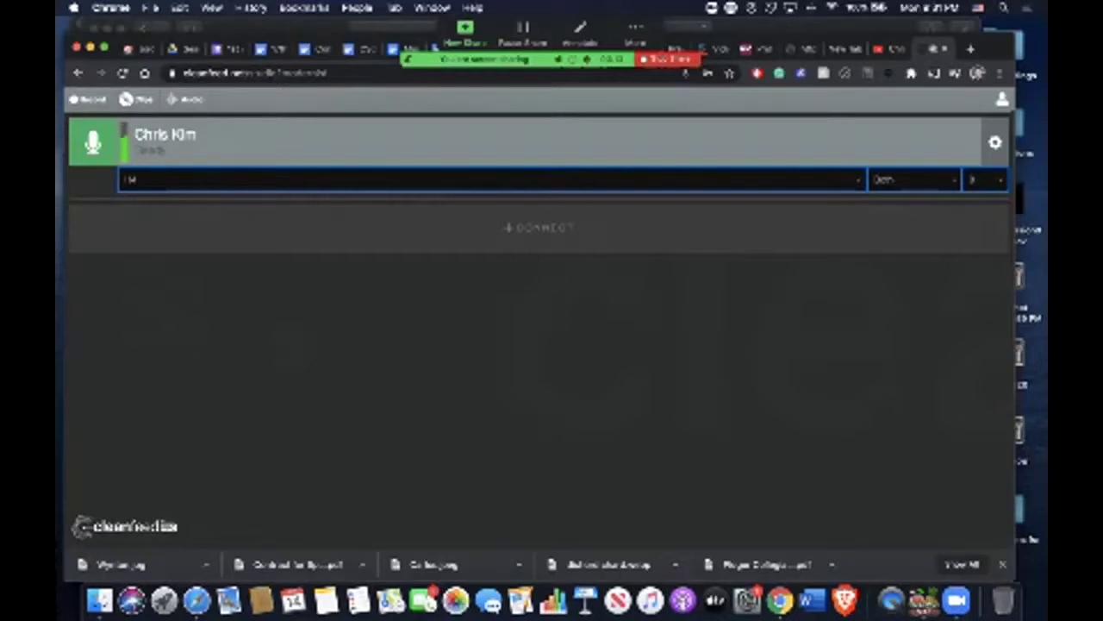
pyautogui.press('super+Tab')
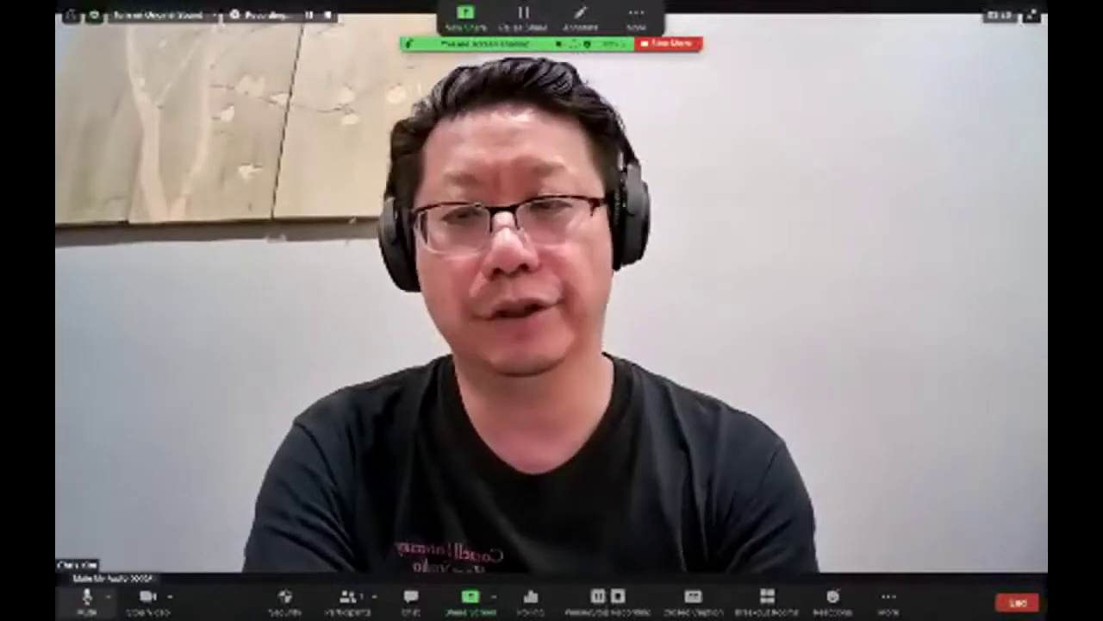
# Mute and unmute Zoom's microphone as a check, then return to the Cleanfeed studio.
pyautogui.click(86, 595)
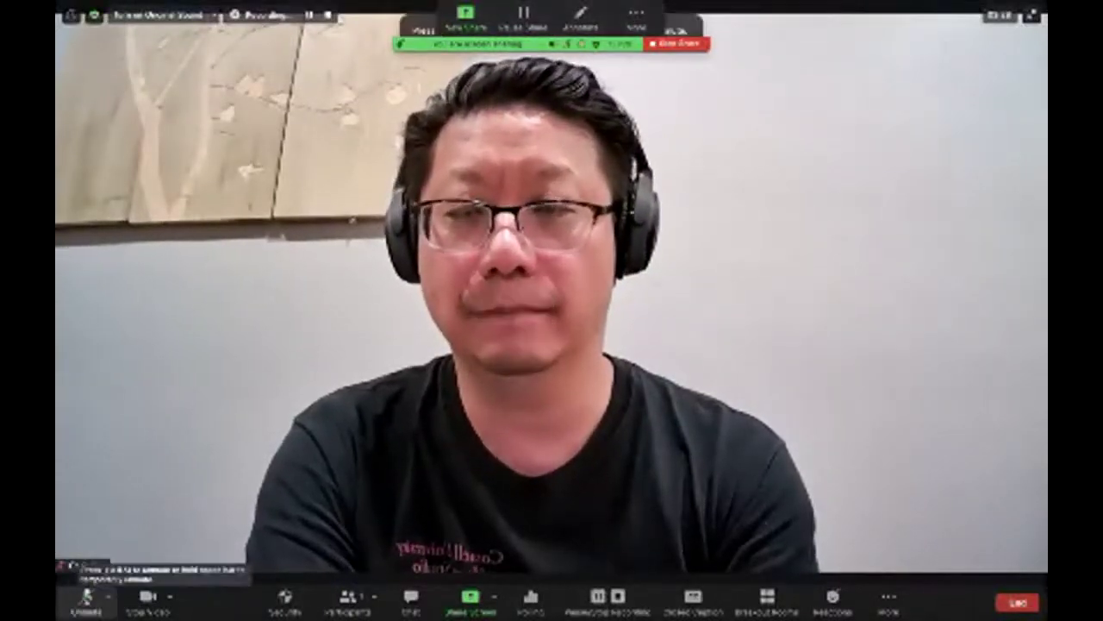
pyautogui.click(86, 595)
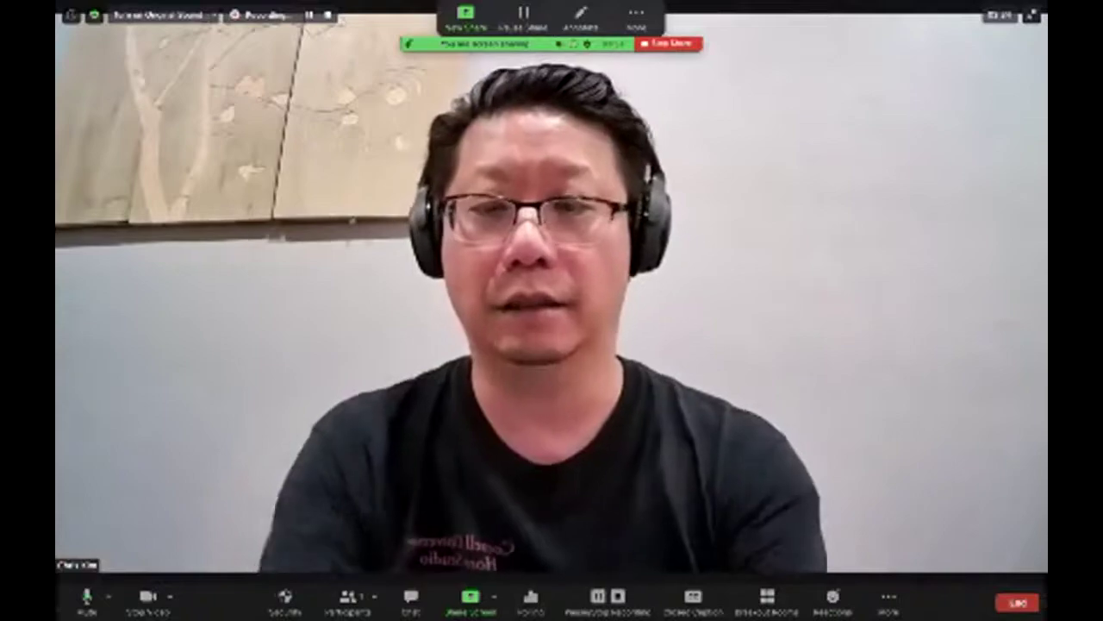
pyautogui.press('super+Tab')
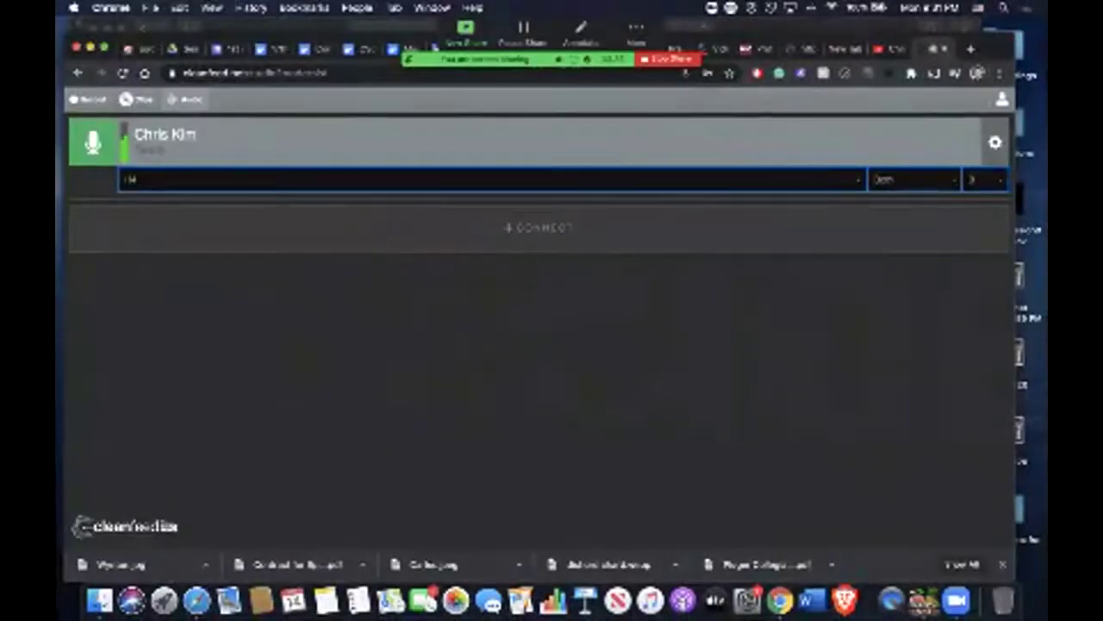
# Glance at the account identity settings, then set remote audio quality to 256kbps mono.
pyautogui.click(1001, 100)
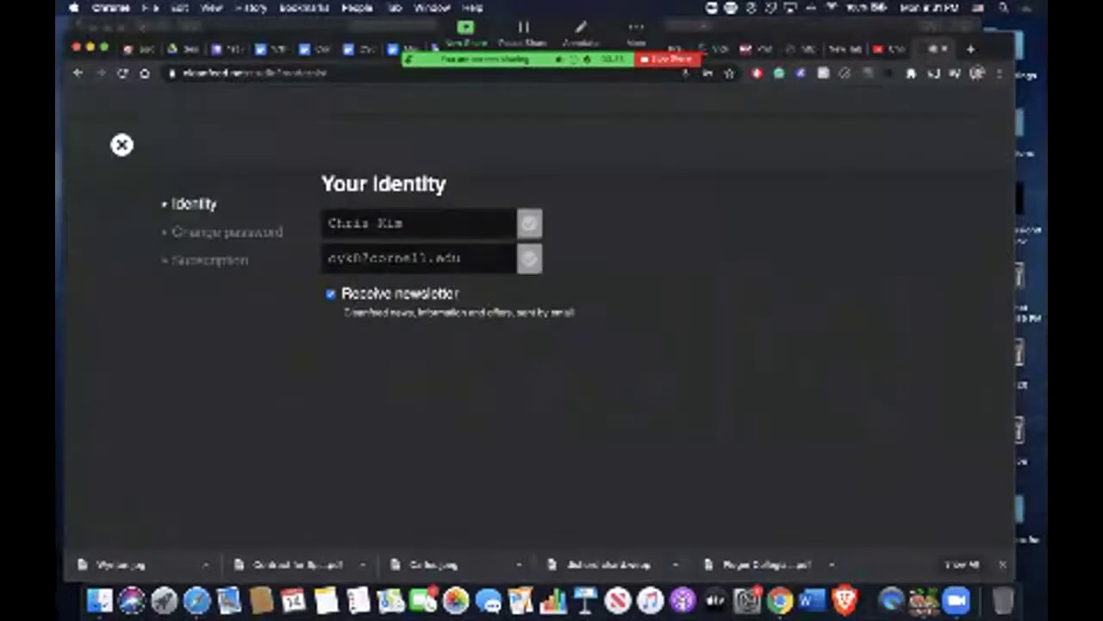
pyautogui.press('Escape')
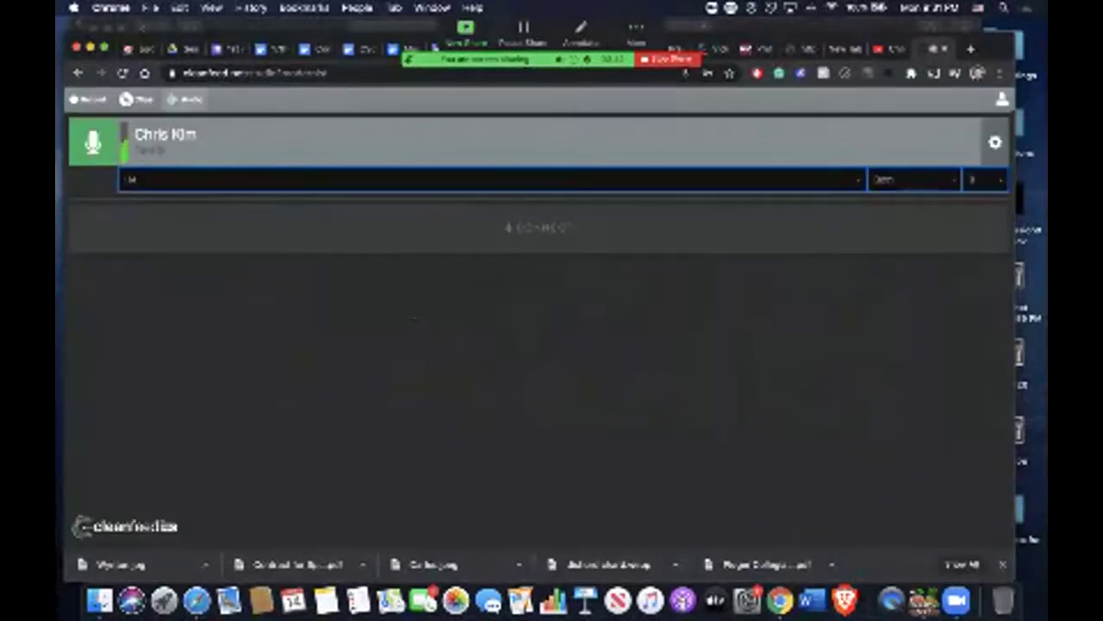
pyautogui.press('space')
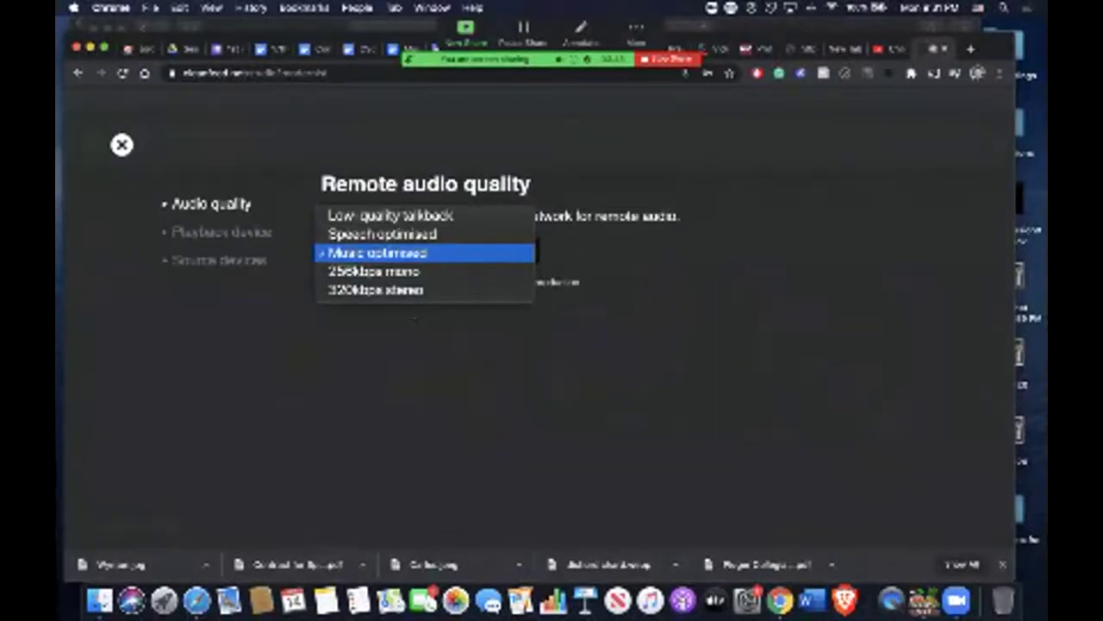
pyautogui.press('Down')
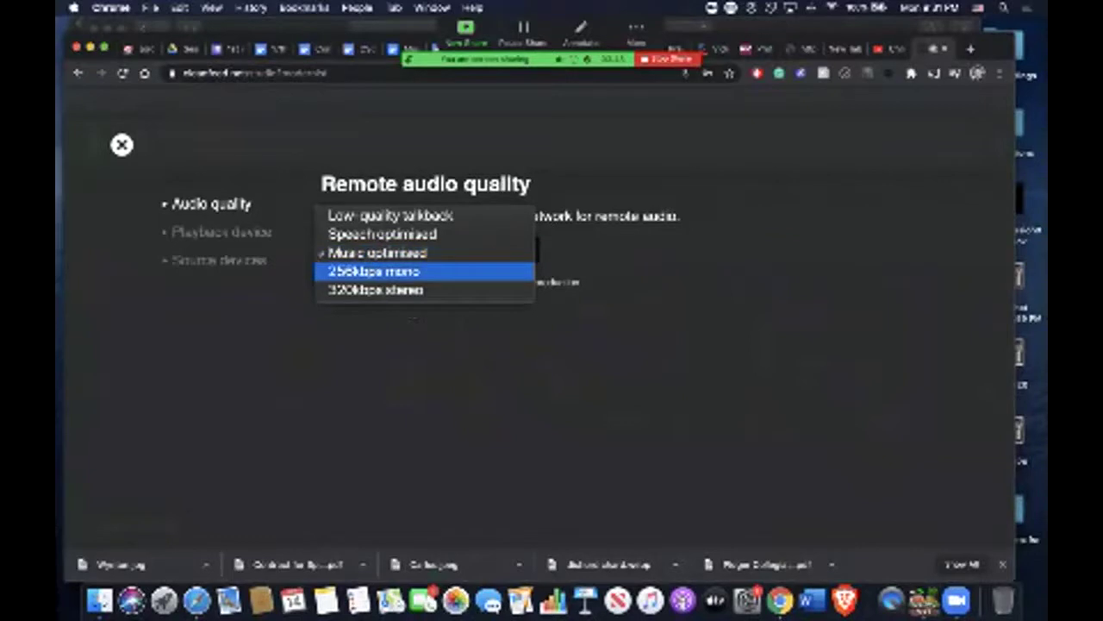
pyautogui.press('Return')
# Compare the 320kbps stereo, Speech and Music optimised options, then close the audio settings.
pyautogui.press('space')
pyautogui.press('Down')
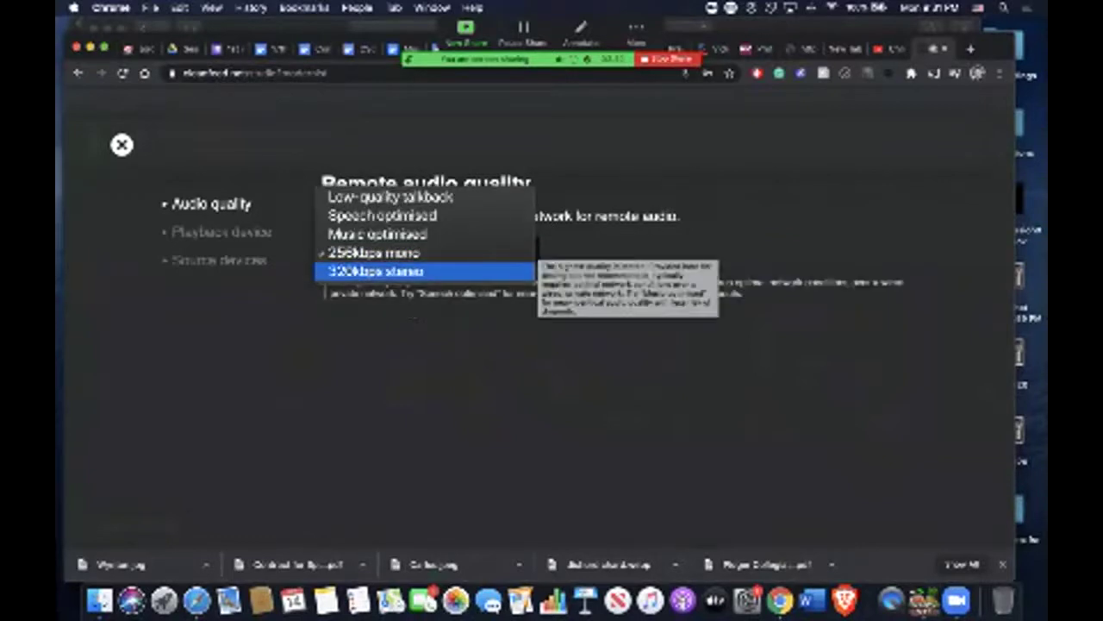
pyautogui.press('Up')
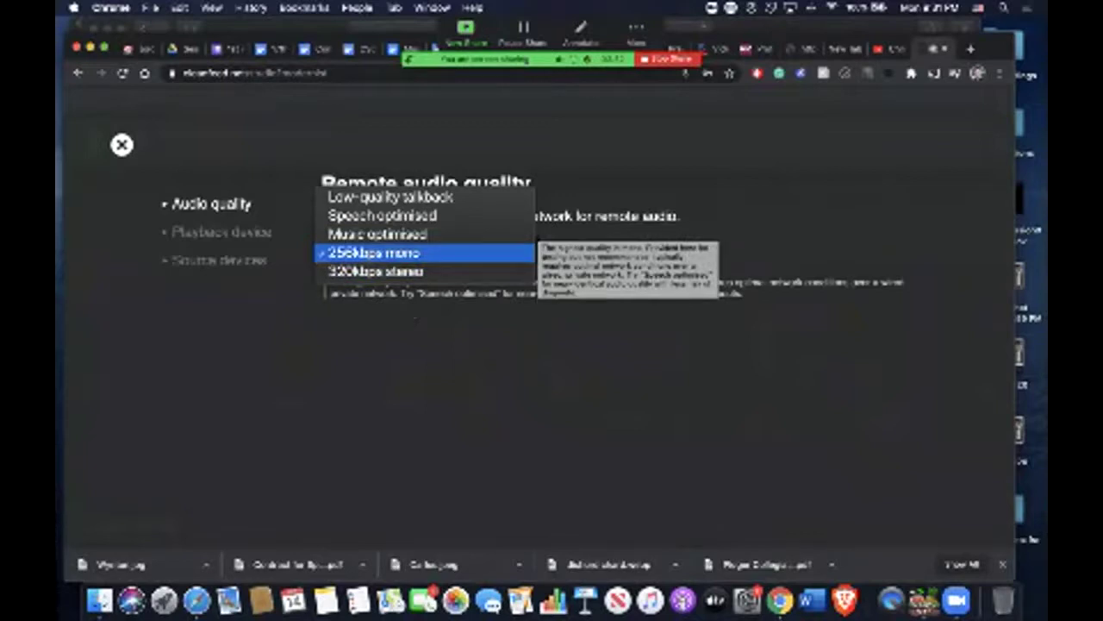
pyautogui.press('Up')
pyautogui.press('Up')
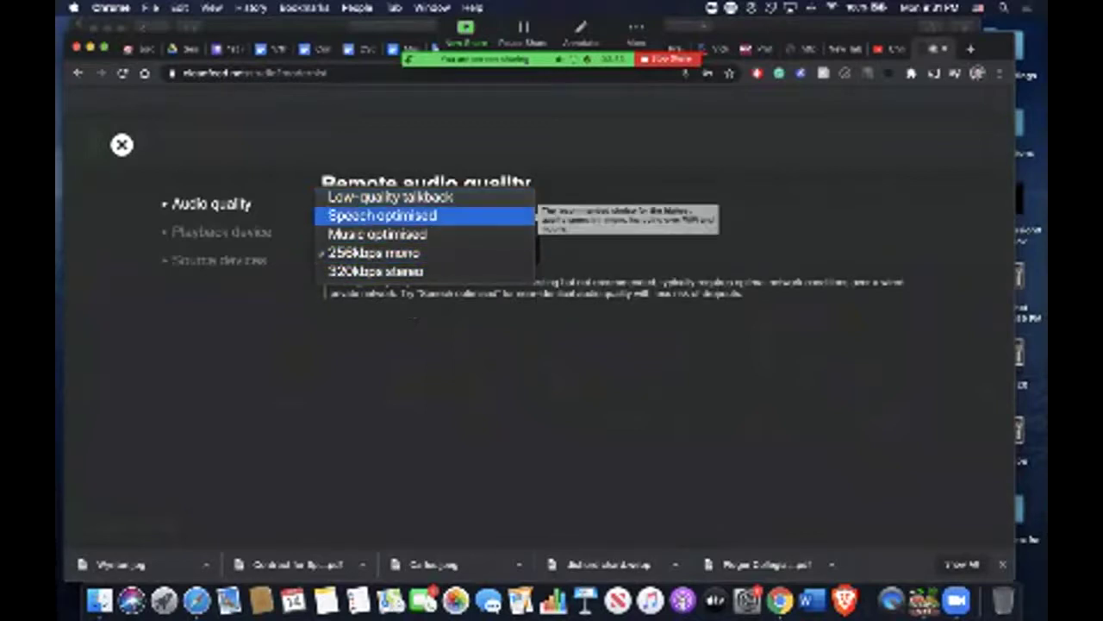
pyautogui.press('Down')
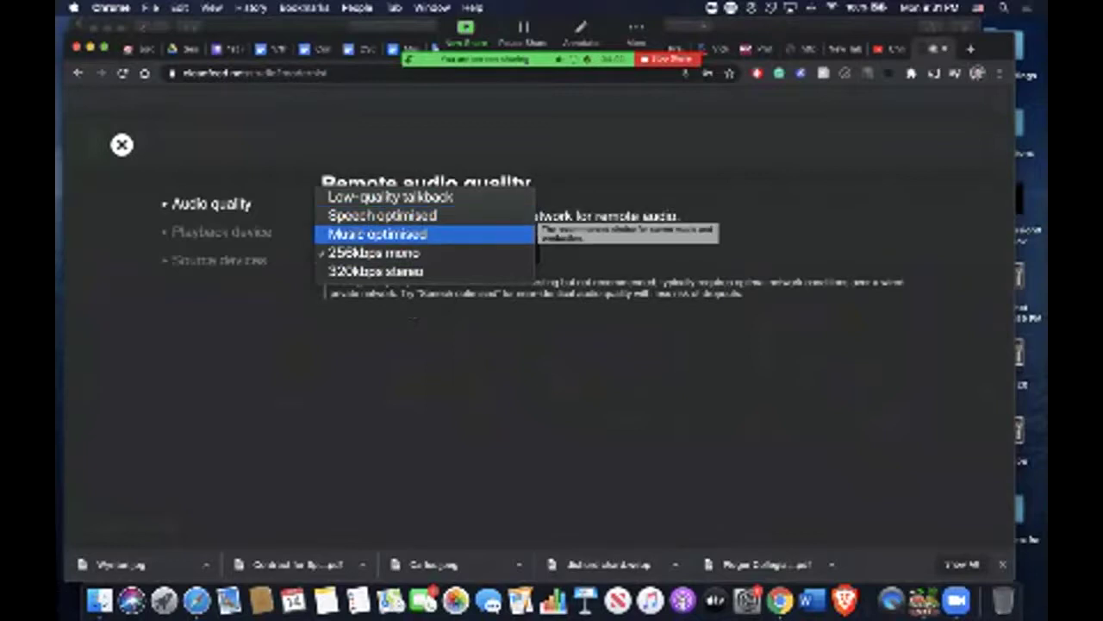
pyautogui.press('Return')
pyautogui.press('Escape')
pyautogui.press('Escape')
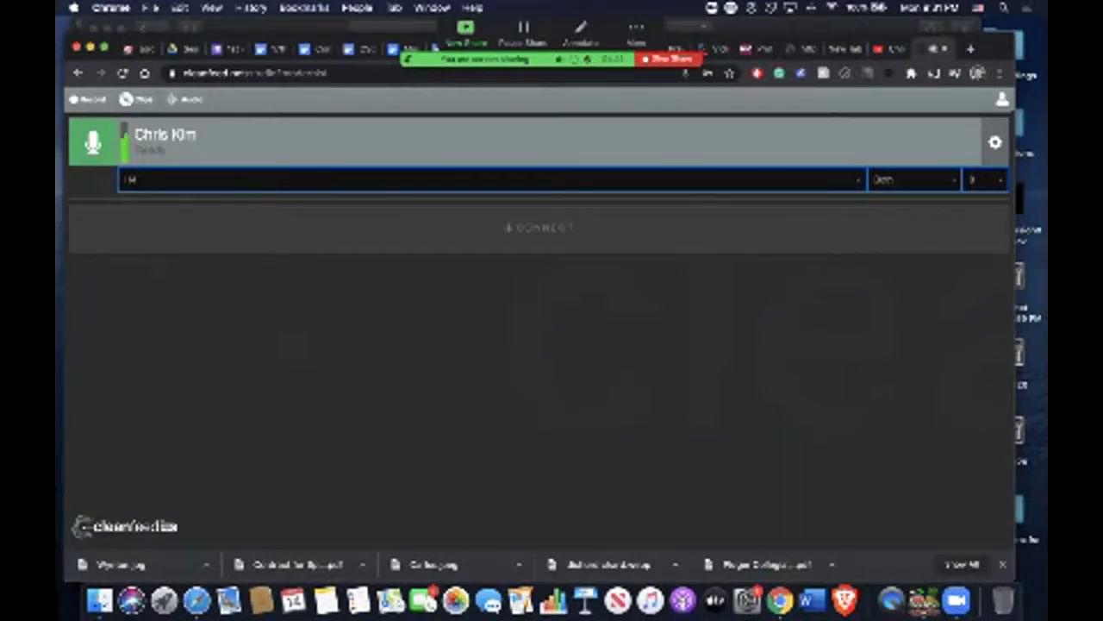
# Bring Zoom's Meetings window with the CSO Online meeting details to the front.
pyautogui.press('super+Tab')
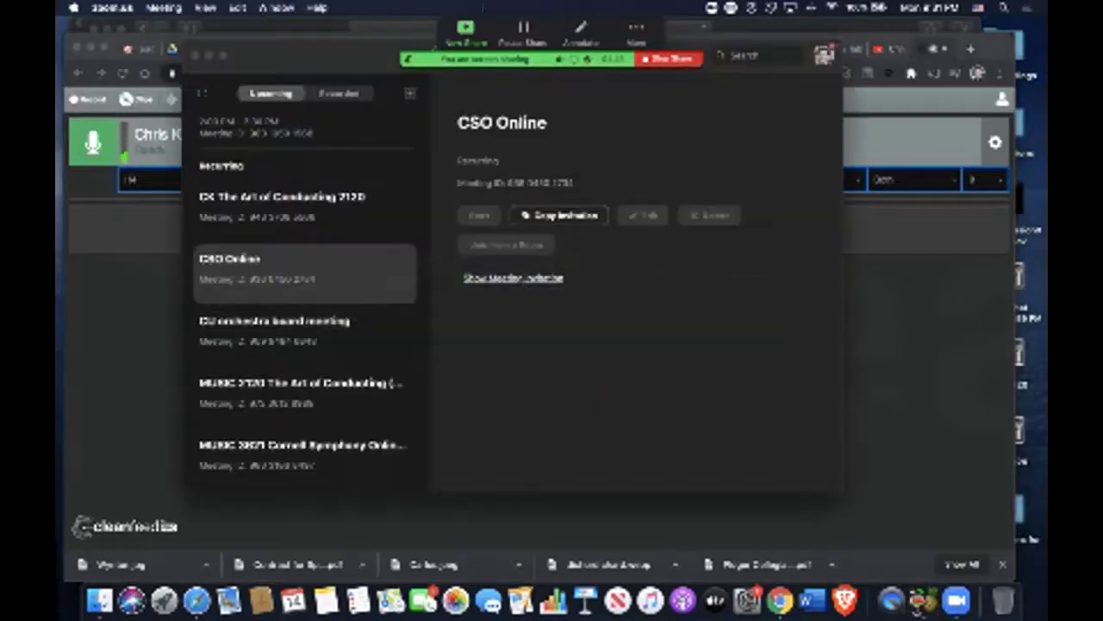